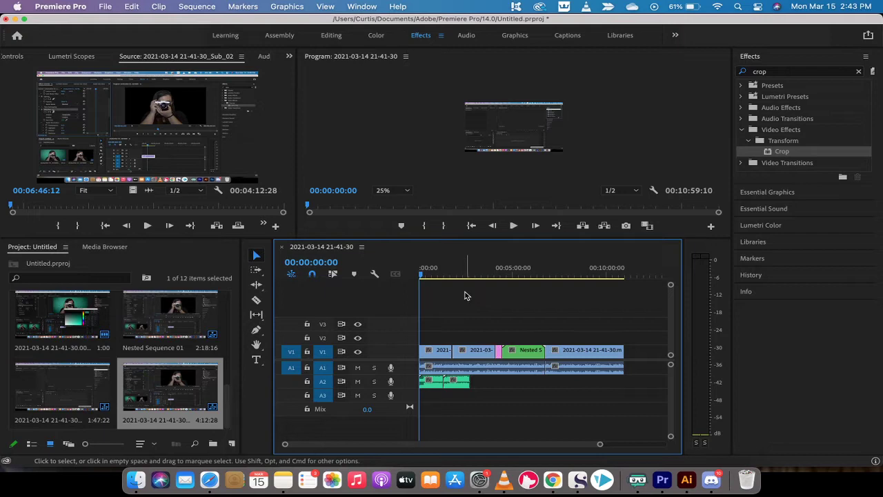
# - Browse the Project panel media and select kingston2.png
pyautogui.scroll(3, 166, 336)
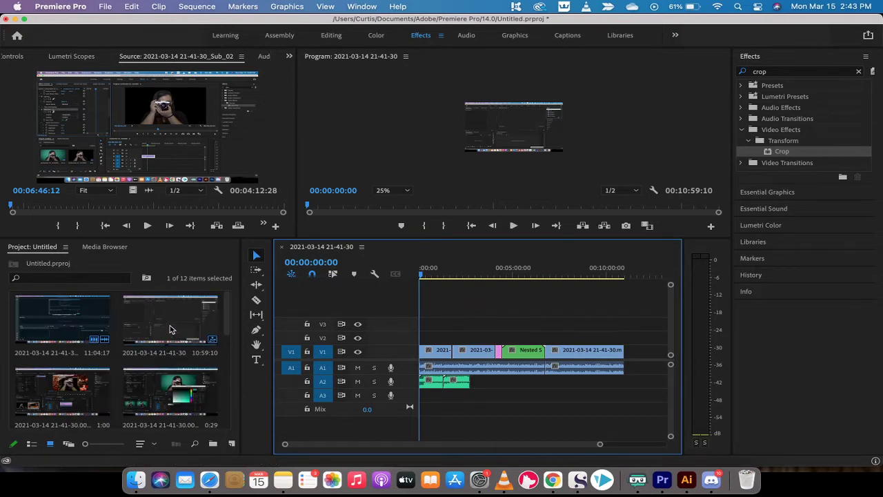
pyautogui.scroll(-2, 171, 329)
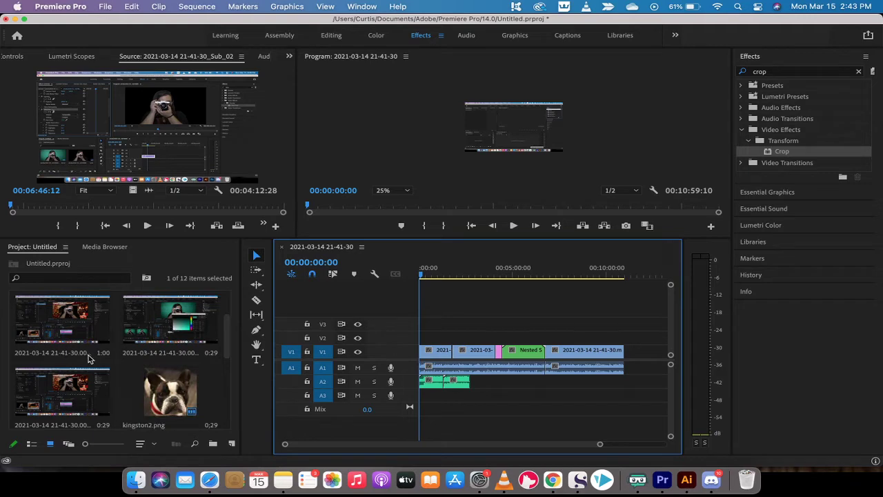
pyautogui.scroll(-2, 92, 336)
pyautogui.scroll(3, 92, 336)
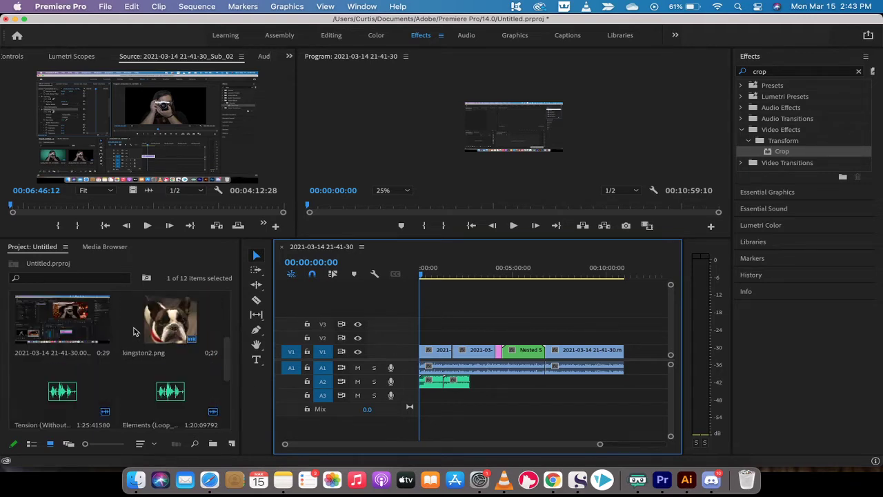
pyautogui.click(169, 387)
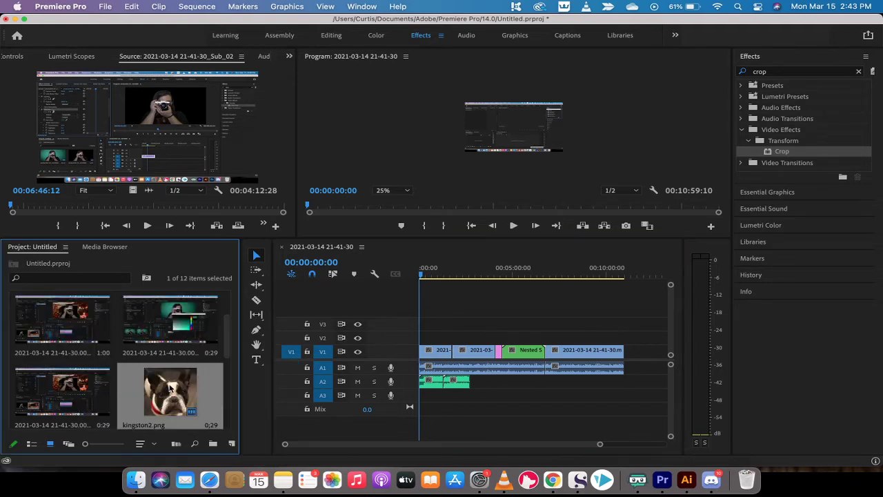
# - Scrub through the sequence and park the playhead at 00:05:16:05
pyautogui.scroll(-2, 170, 388)
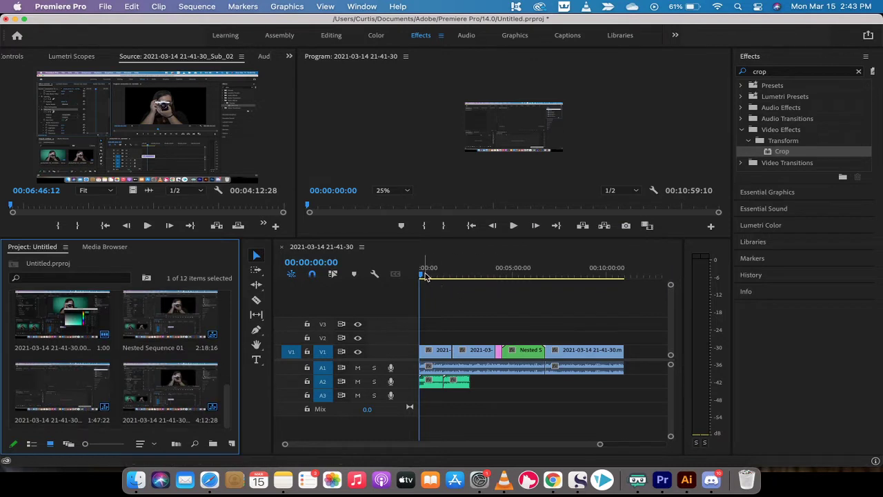
pyautogui.moveTo(427, 274); pyautogui.dragTo(500, 278)
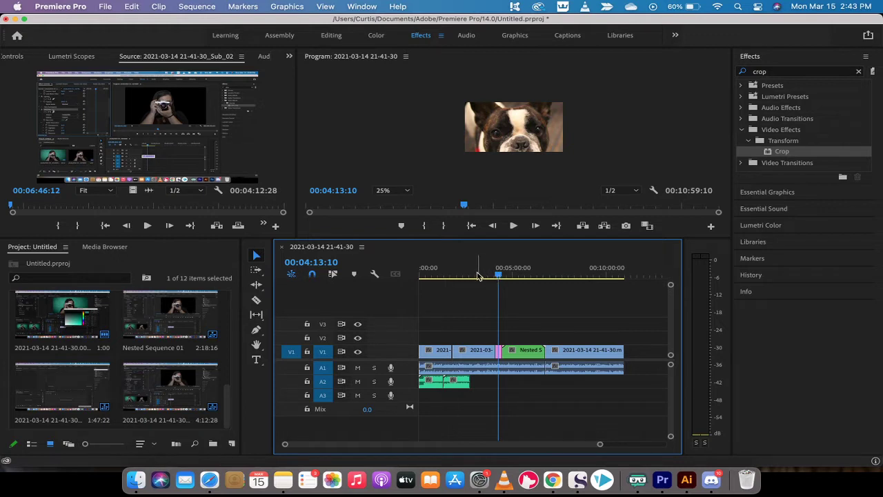
pyautogui.moveTo(491, 274); pyautogui.dragTo(516, 274)
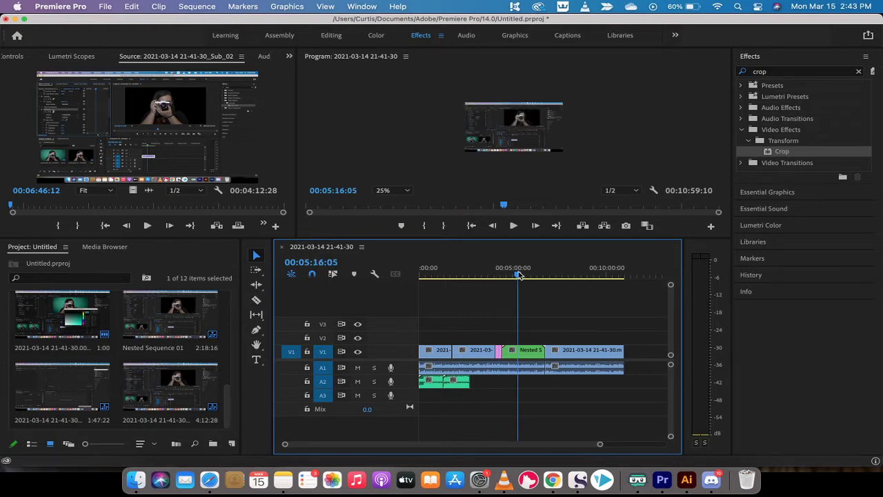
# - Open File > Project Manager
pyautogui.click(103, 7)
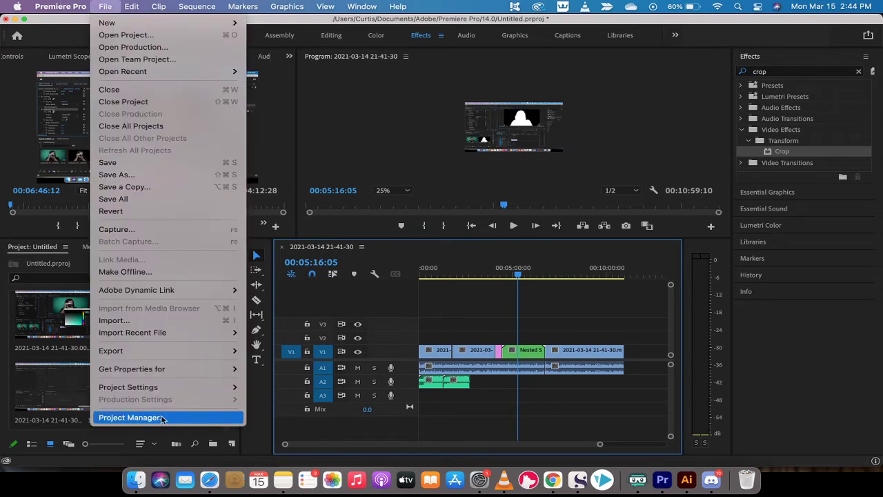
pyautogui.click(131, 417)
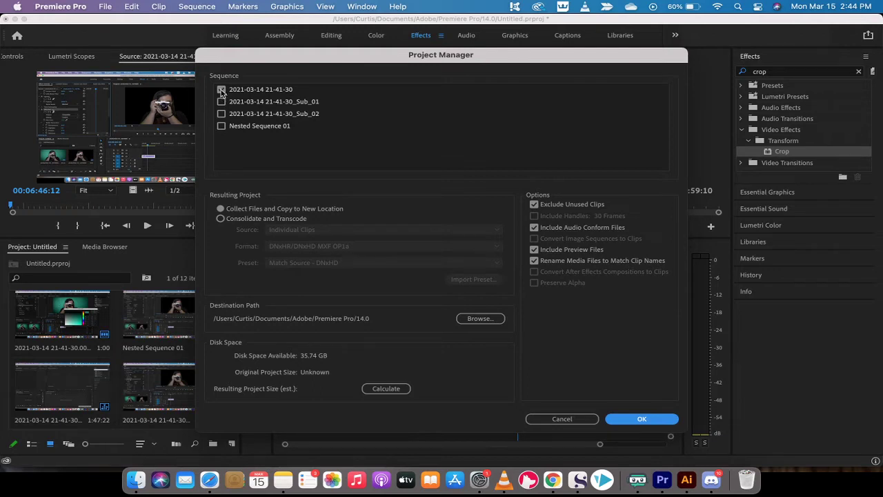
# - Tick Sub_01, Sub_02 and Nested Sequence 01 alongside the main sequence
pyautogui.click(220, 102)
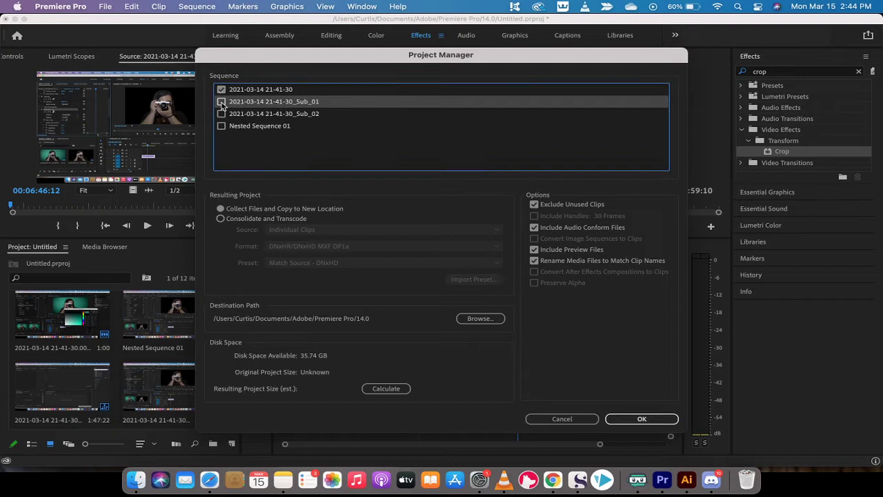
pyautogui.click(221, 113)
pyautogui.click(221, 126)
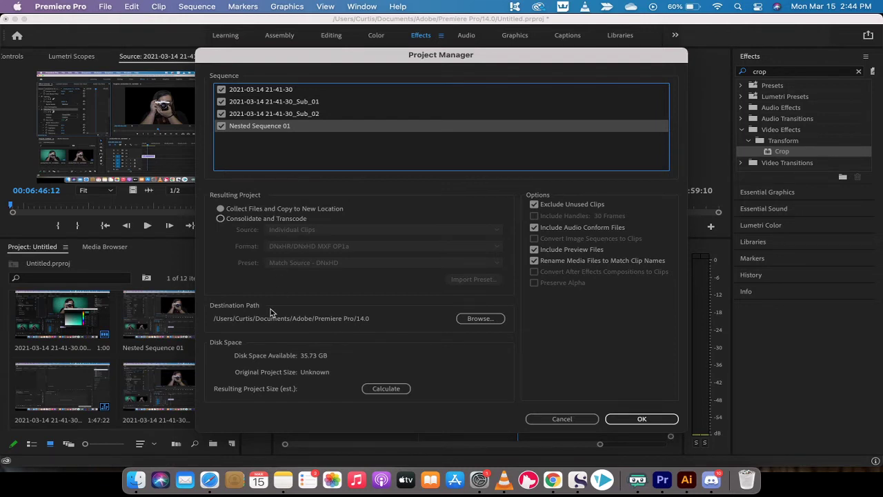
# - Turn off Exclude Unused Clips, calculate the resulting project size, and browse for a destination
pyautogui.click(534, 204)
pyautogui.click(533, 205)
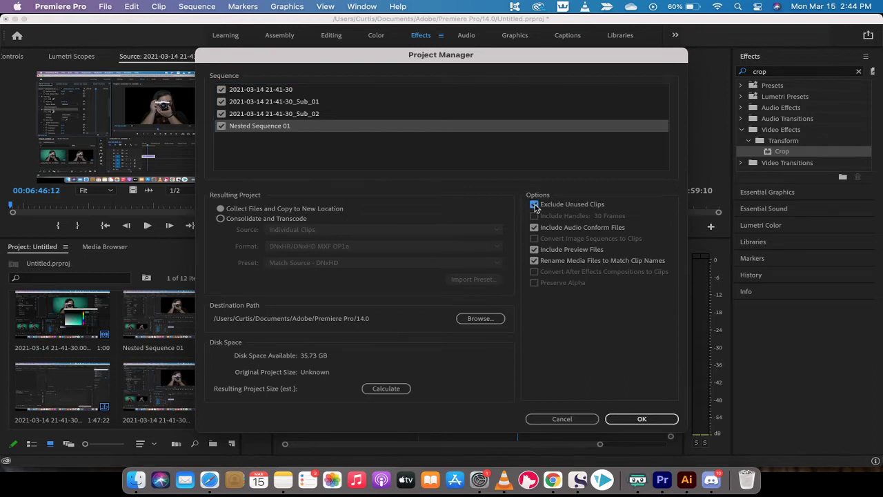
pyautogui.click(534, 205)
pyautogui.click(377, 392)
pyautogui.click(469, 319)
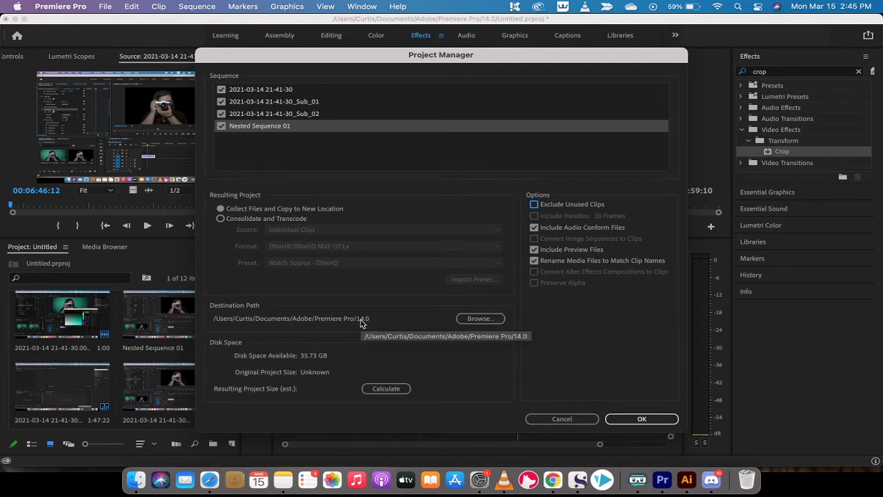
# - Create a new named folder inside Movies to hold the collected project
pyautogui.click(464, 317)
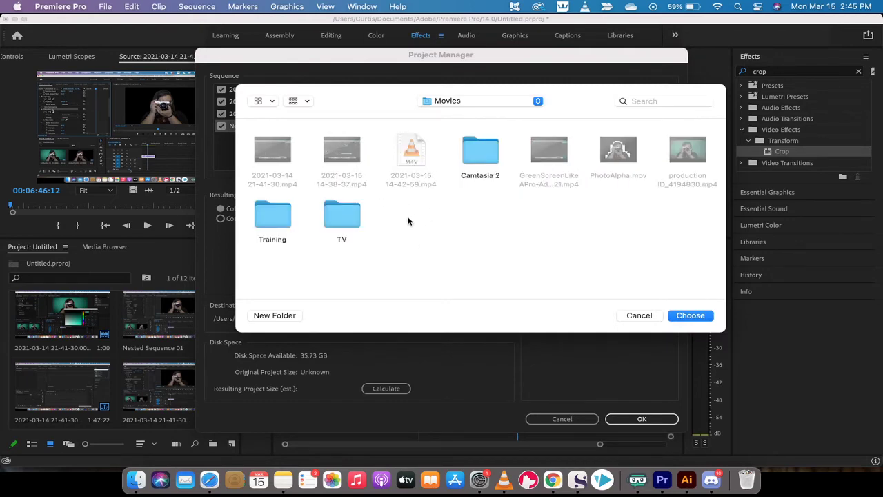
pyautogui.click(282, 319)
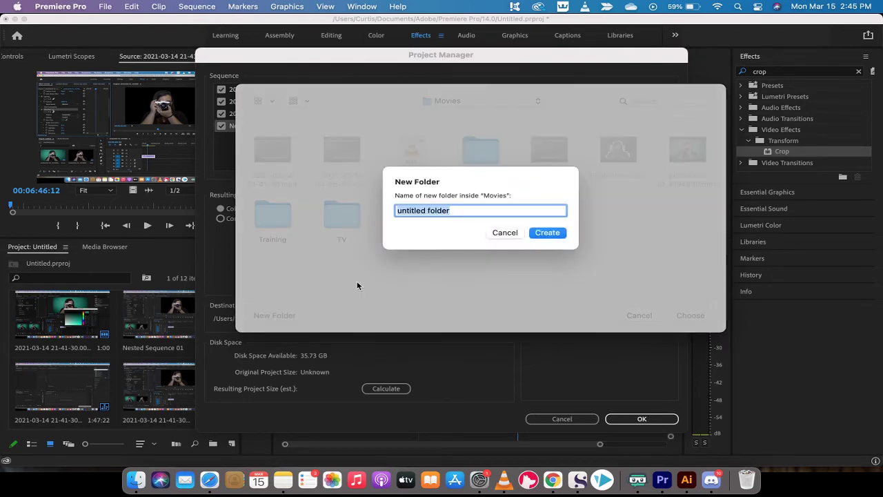
pyautogui.write('Curtis')
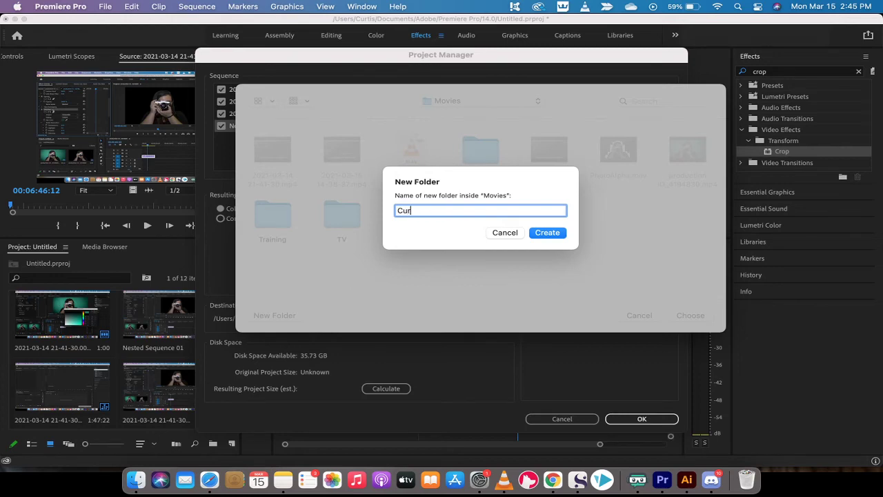
pyautogui.click(564, 233)
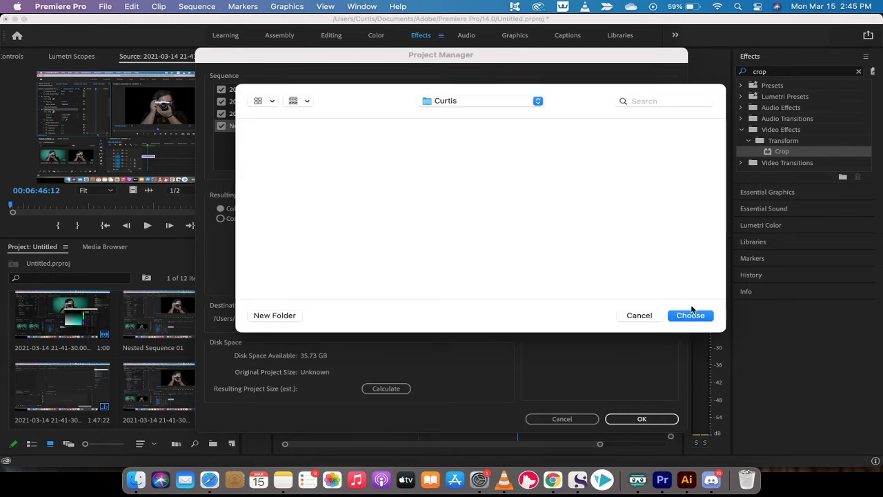
pyautogui.click(690, 317)
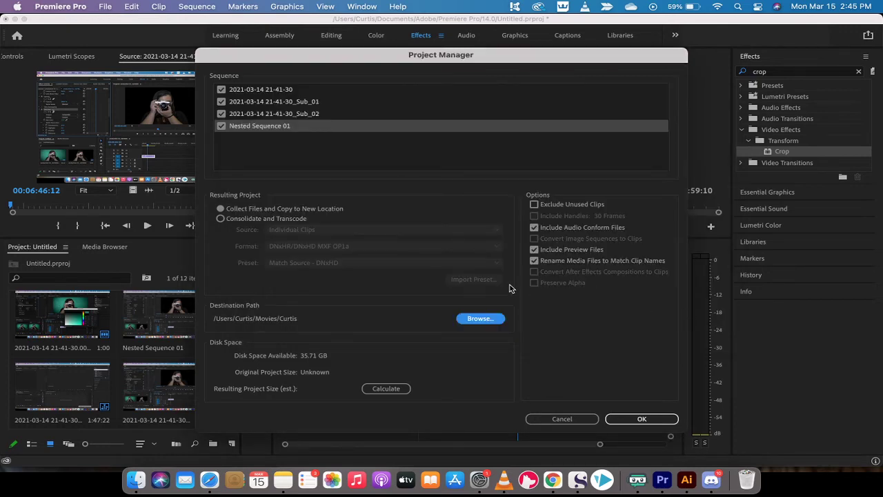
pyautogui.click(463, 320)
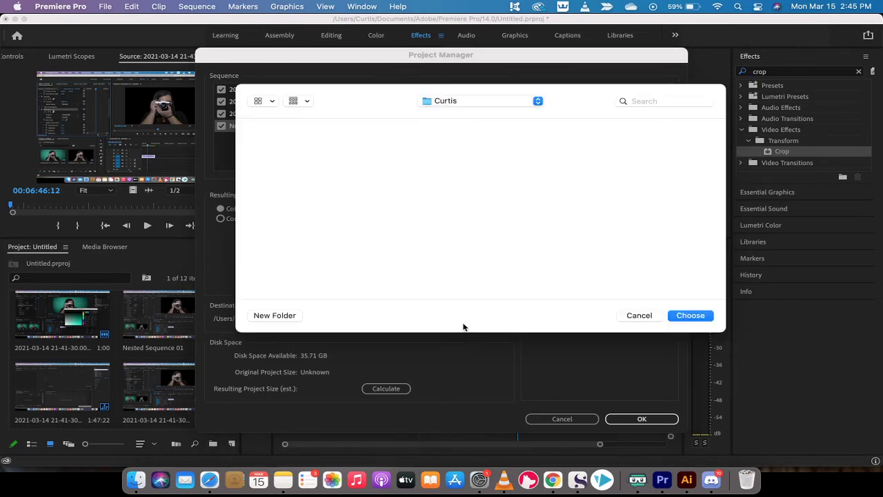
pyautogui.click(479, 102)
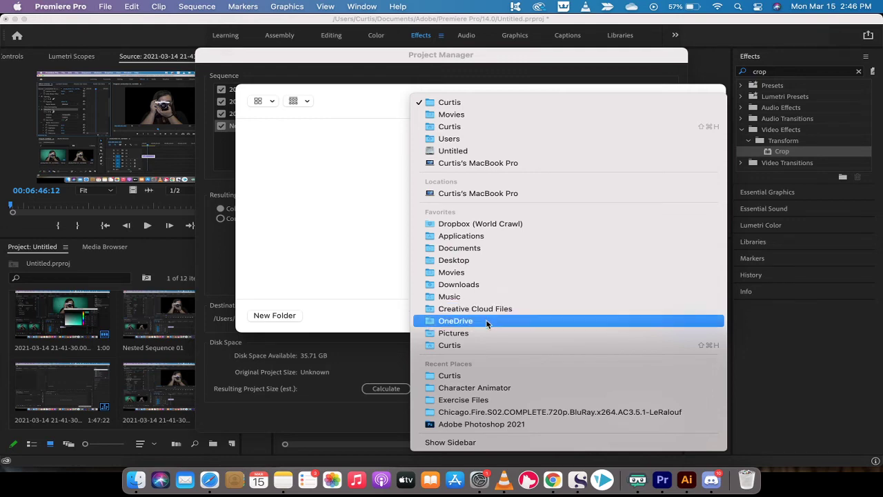
pyautogui.click(368, 312)
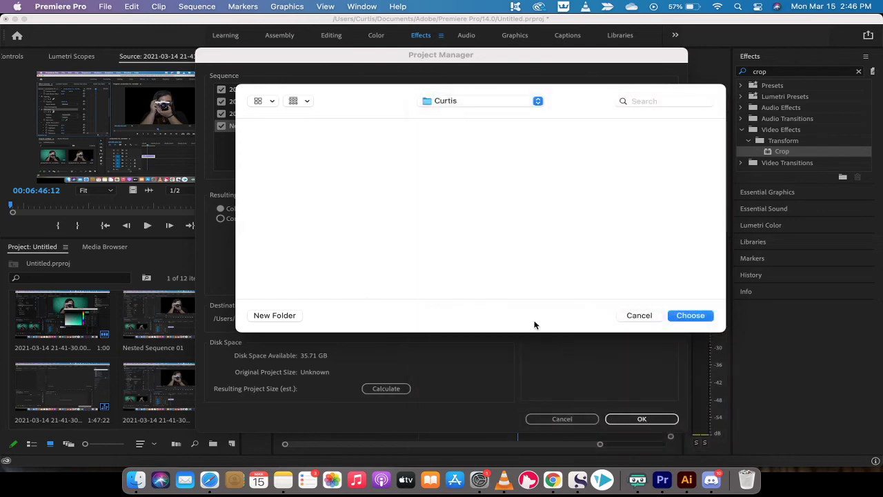
# - Confirm the destination folder, then save the project and run the collection
pyautogui.click(692, 317)
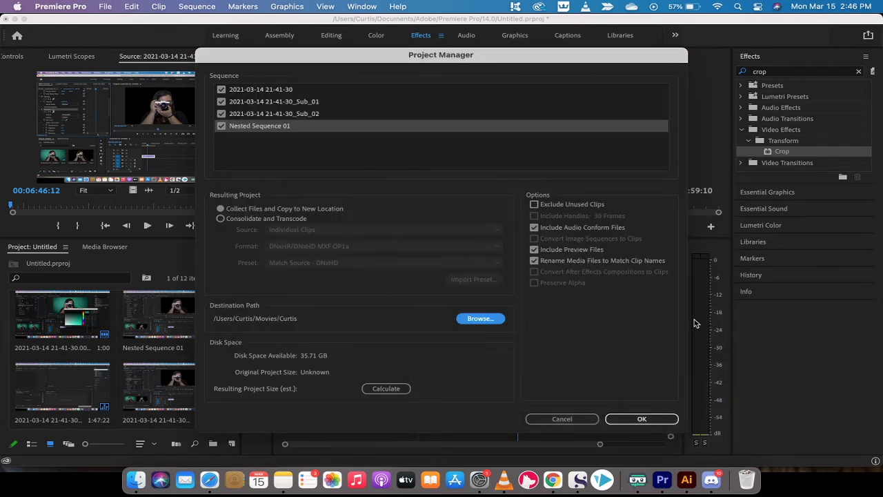
pyautogui.click(629, 420)
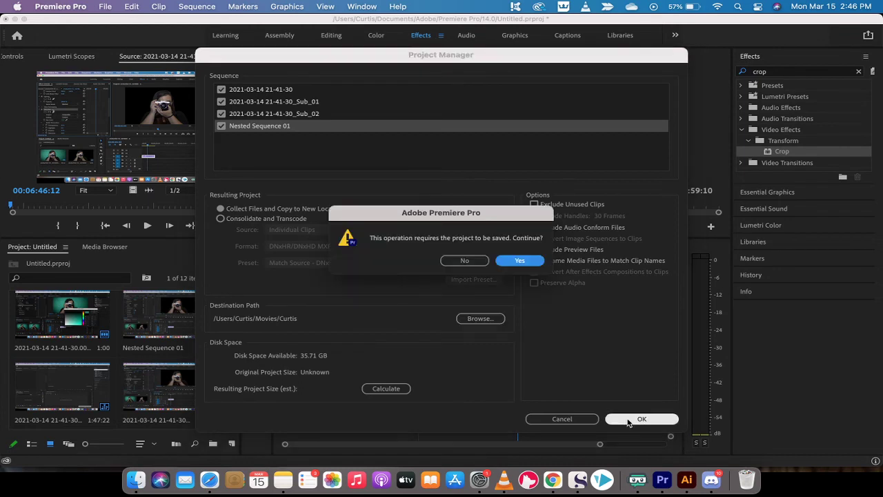
pyautogui.click(519, 261)
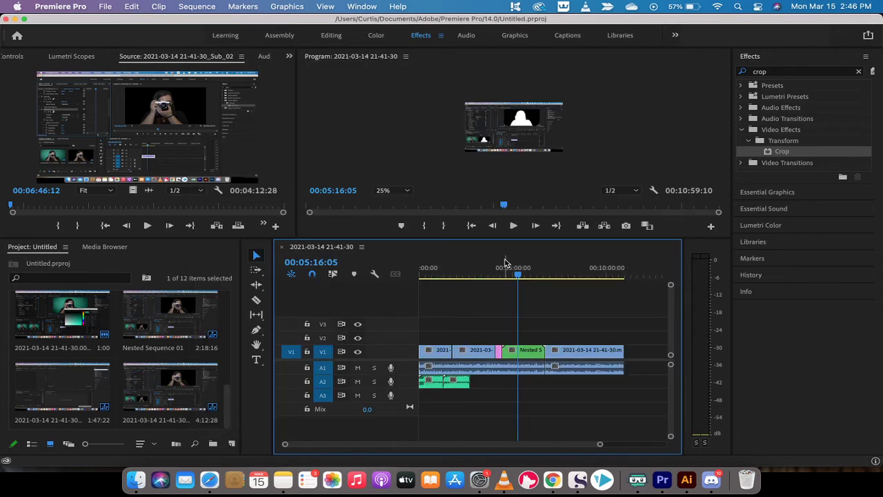
# - In Finder, go to Movies, the new destination folder, then Copied_Untitled to view the collected files
pyautogui.click(136, 480)
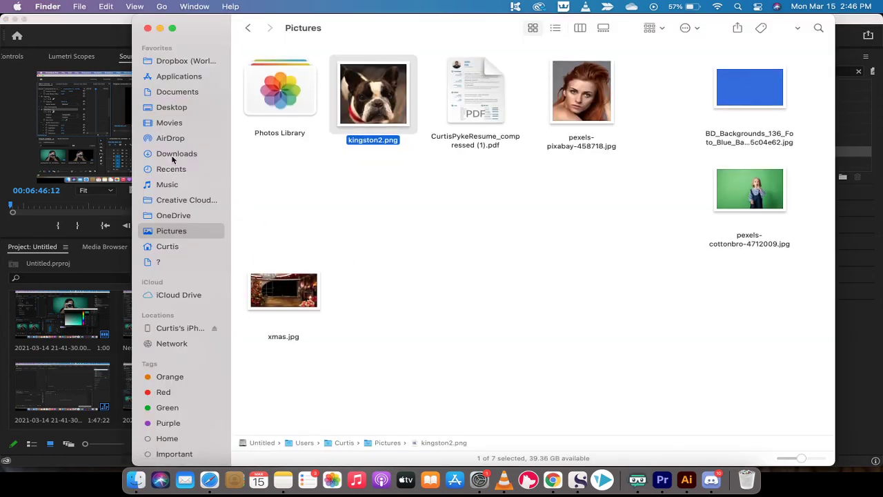
pyautogui.click(169, 123)
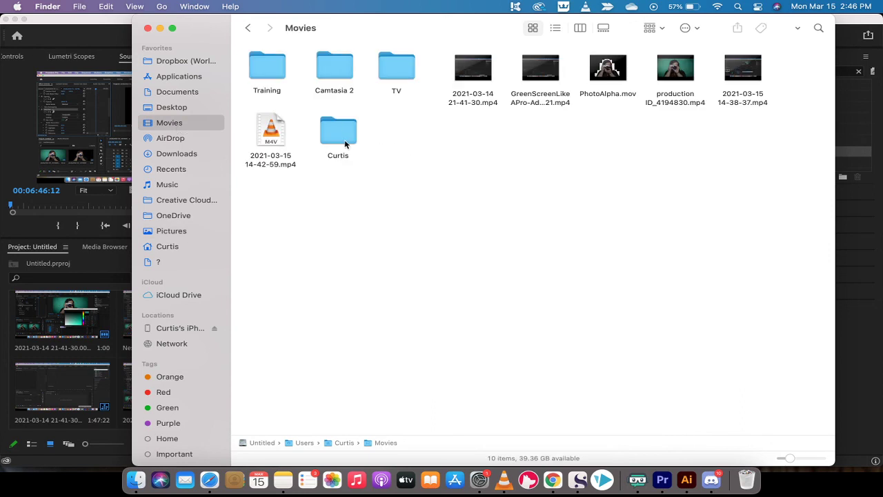
pyautogui.doubleClick(336, 140)
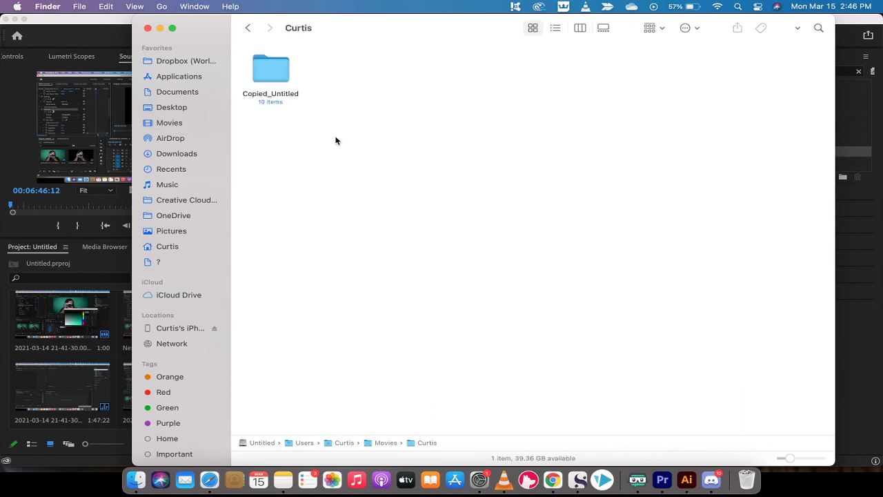
pyautogui.doubleClick(281, 81)
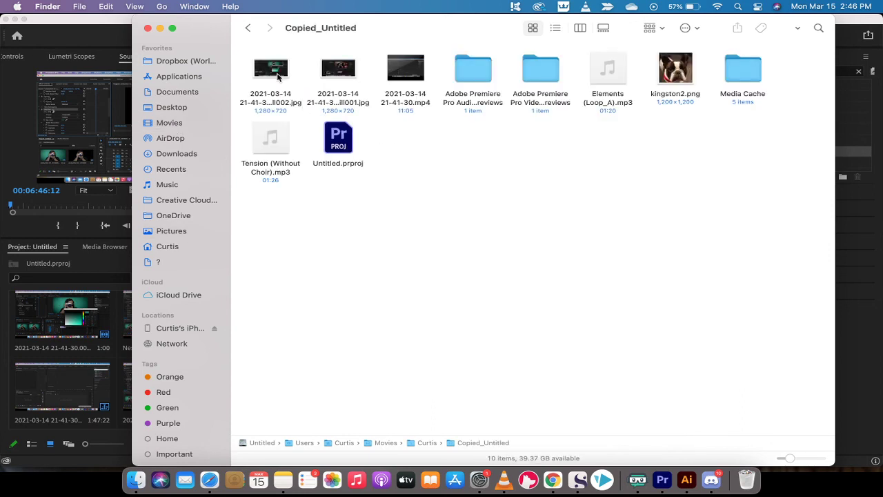